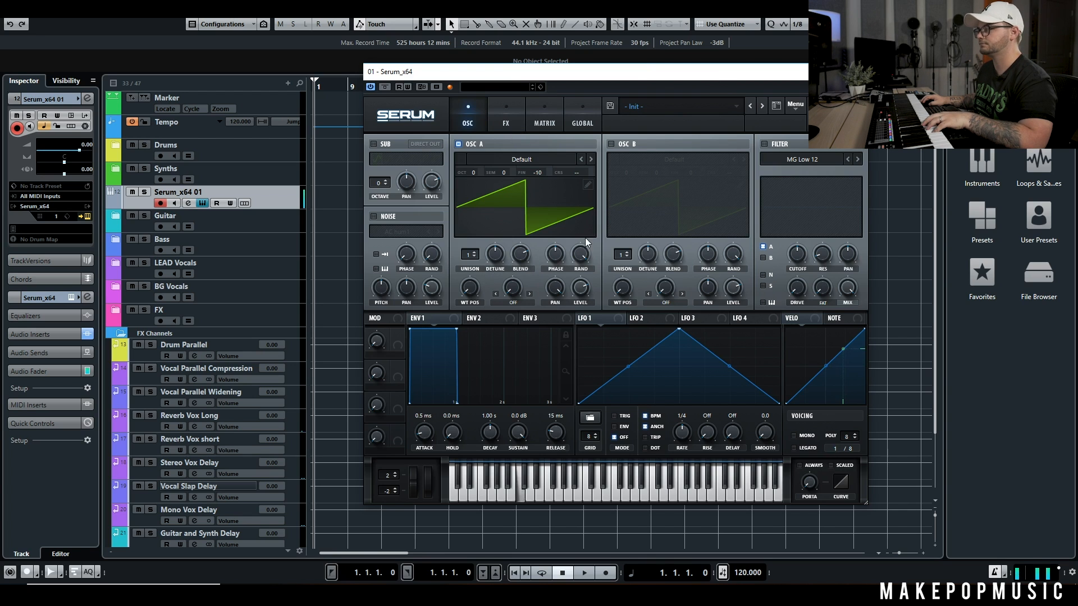
Reset Serum to its Init preset
click(696, 106)
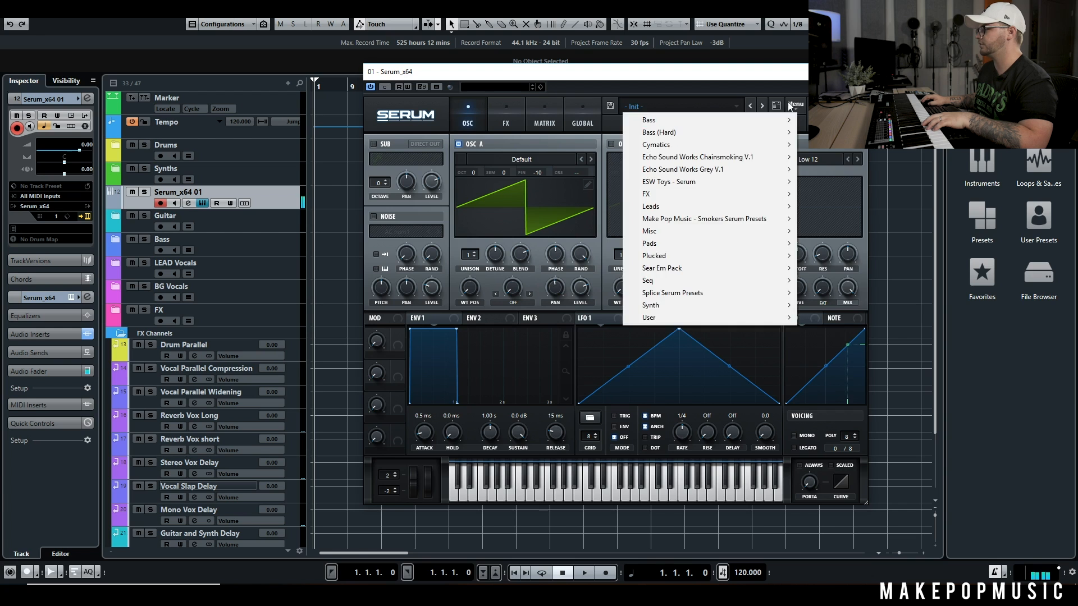
click(795, 105)
click(830, 167)
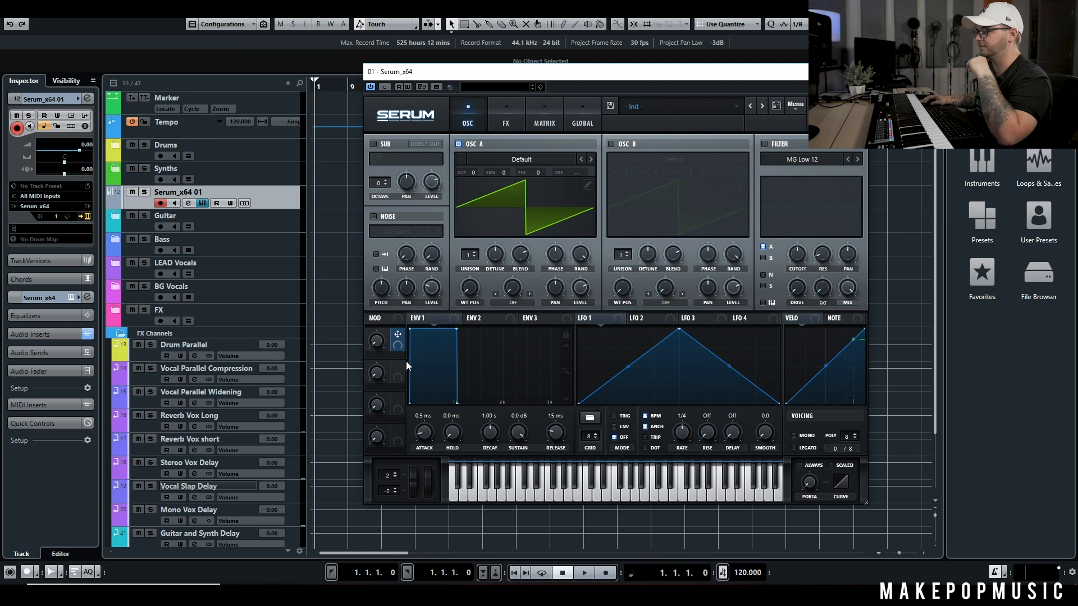
Enable the filter, assign Macro 1 to its cutoff and name the macro Cutoff
click(763, 144)
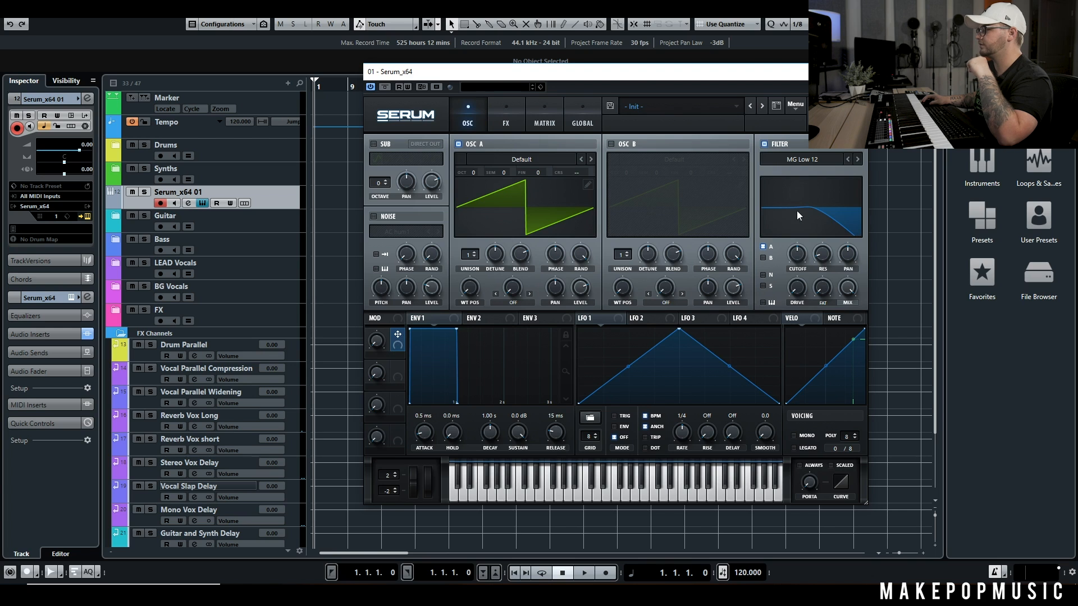
drag(770, 256, 797, 253)
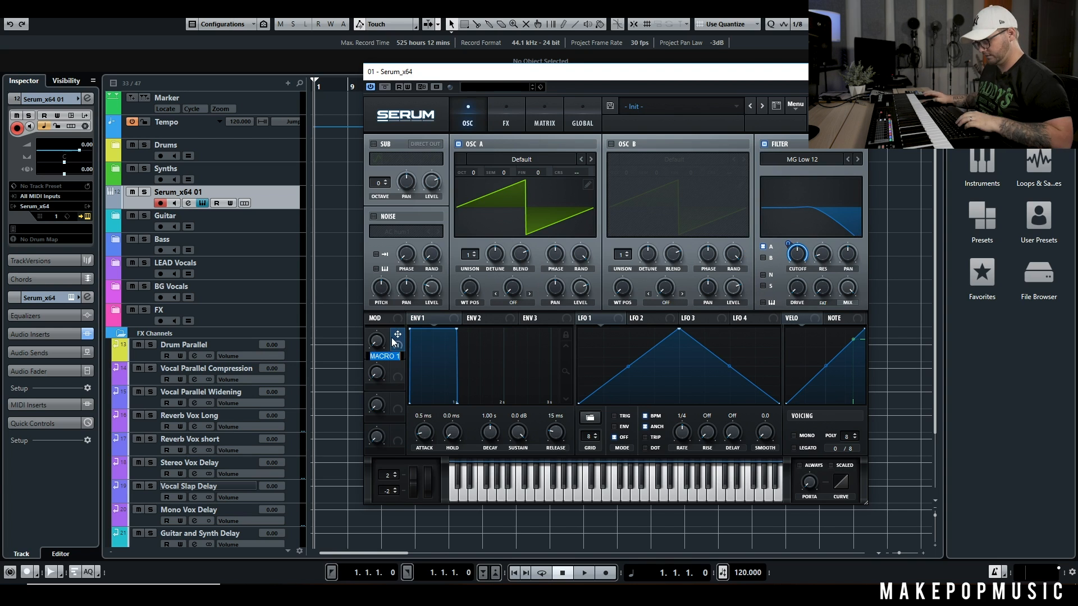
mouse_move(398, 335)
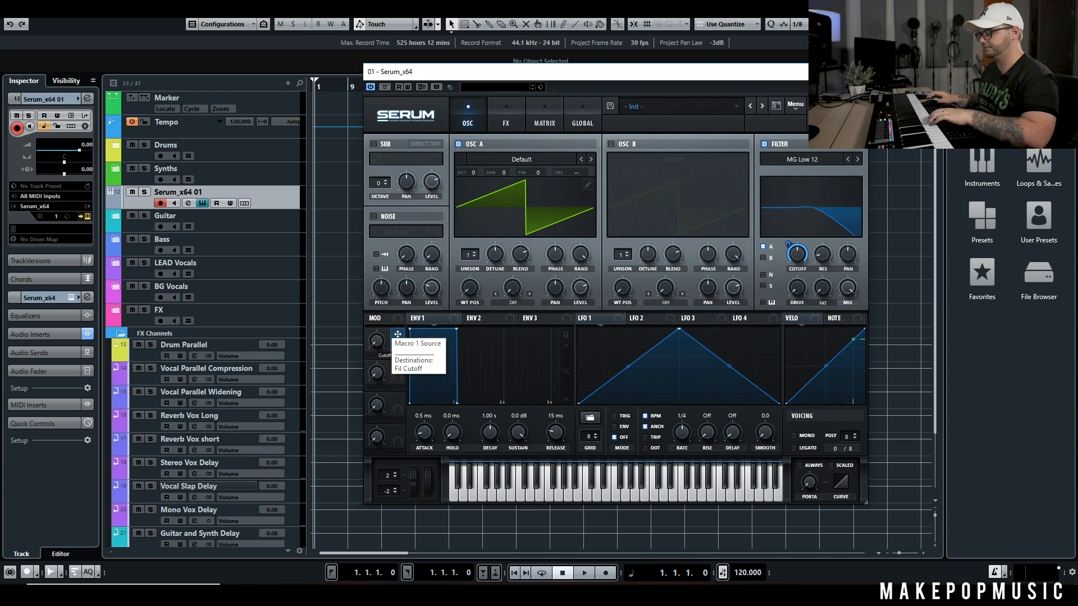
Sweep the Cutoff macro up and back down, and start MIDI Learn on it to map it to a hardware controller
drag(369, 340, 410, 267)
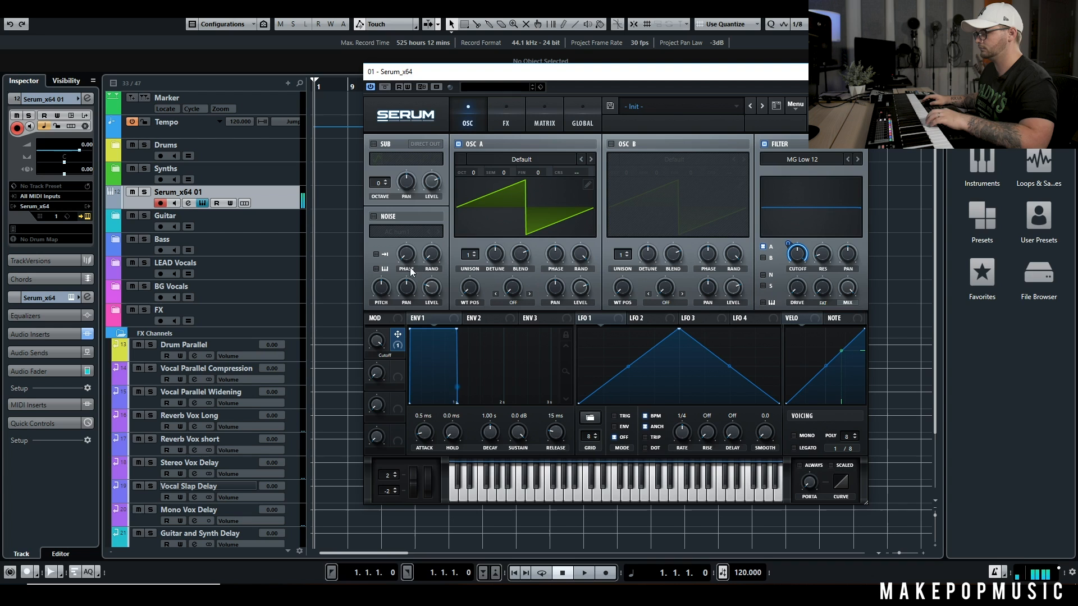
mouse_move(378, 339)
drag(377, 339, 375, 416)
right_click(377, 342)
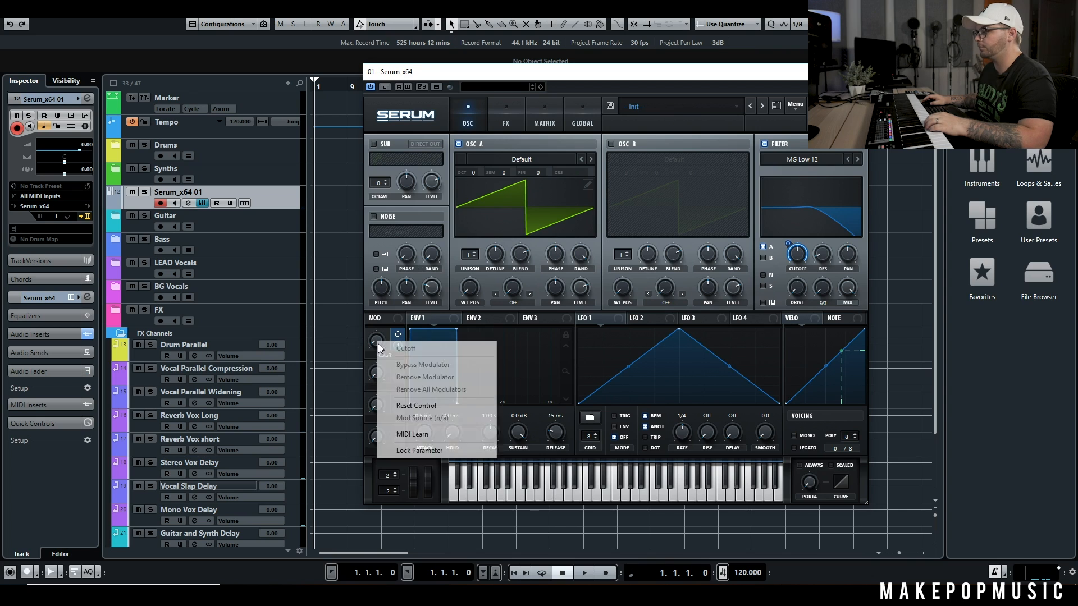
click(413, 434)
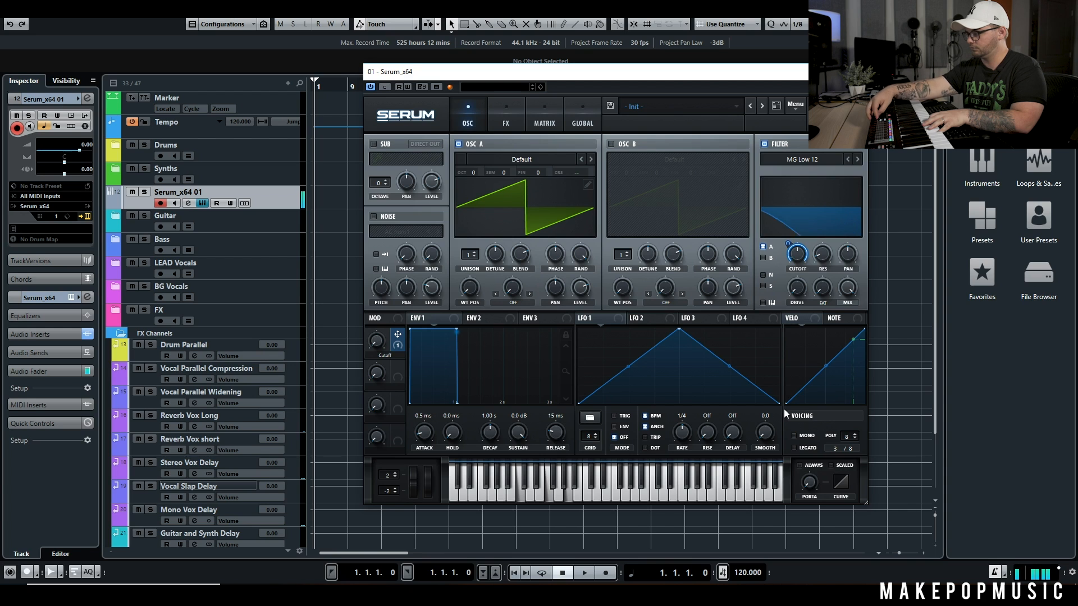
Add the Reverb effect with Macro 2 assigned to its mix, and name that macro Reverb
click(511, 110)
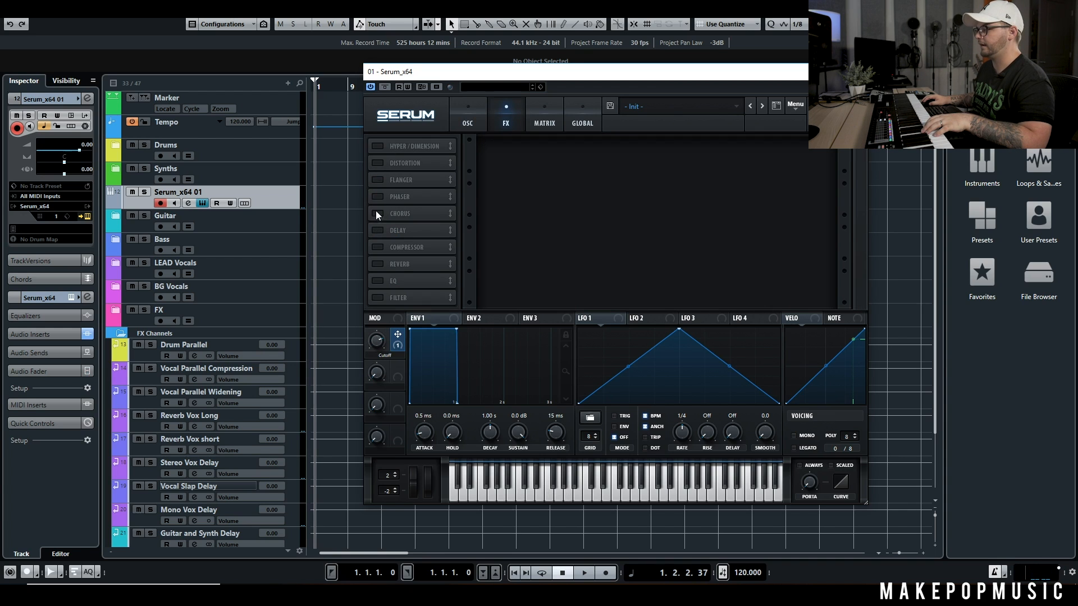
click(376, 263)
drag(399, 371, 750, 188)
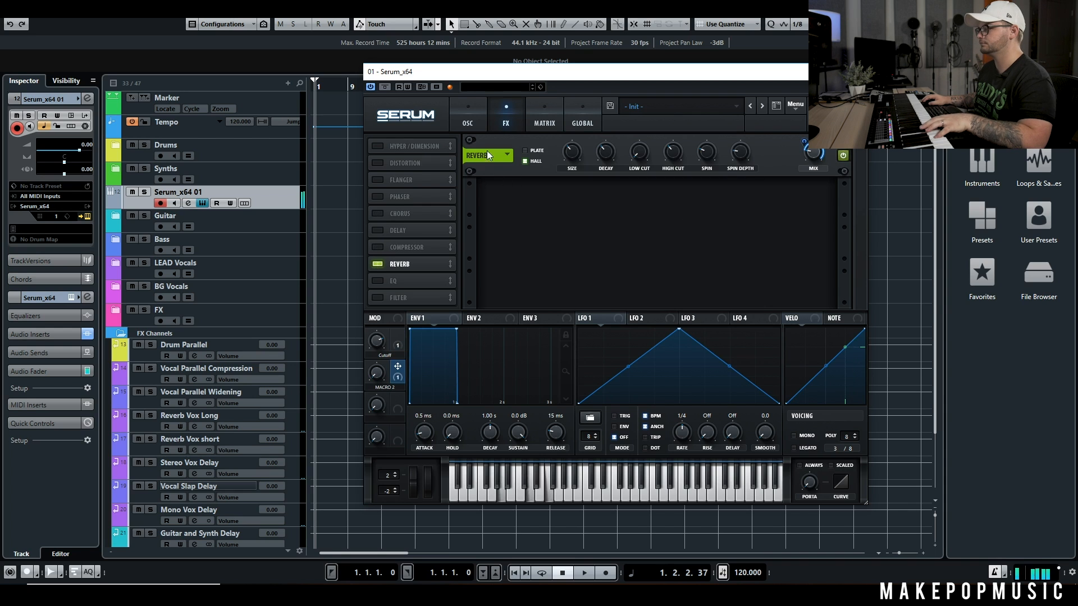
mouse_move(809, 164)
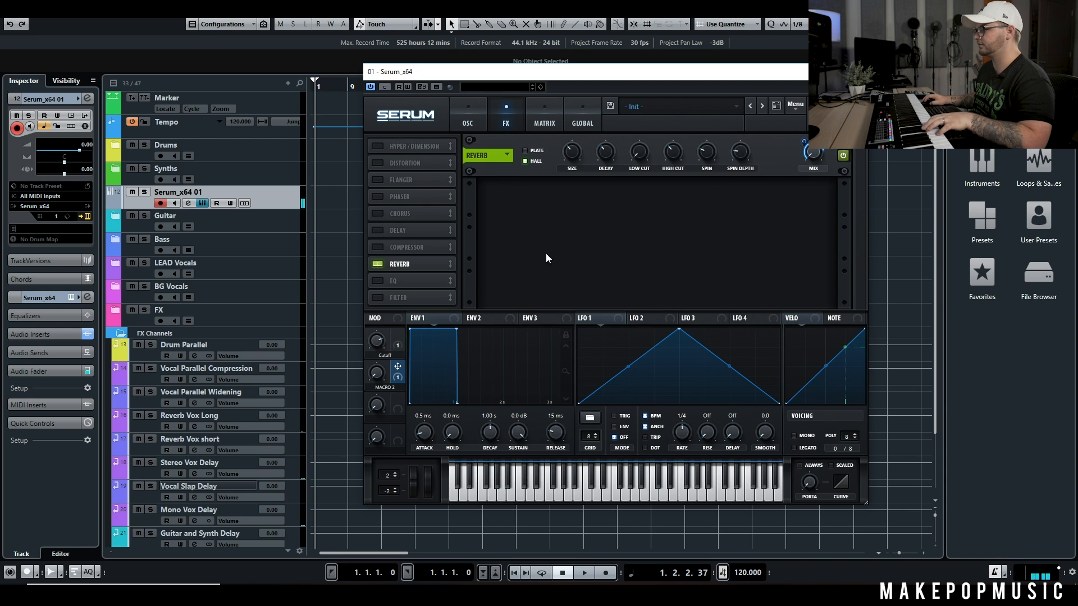
text(Reverb)
key(Return)
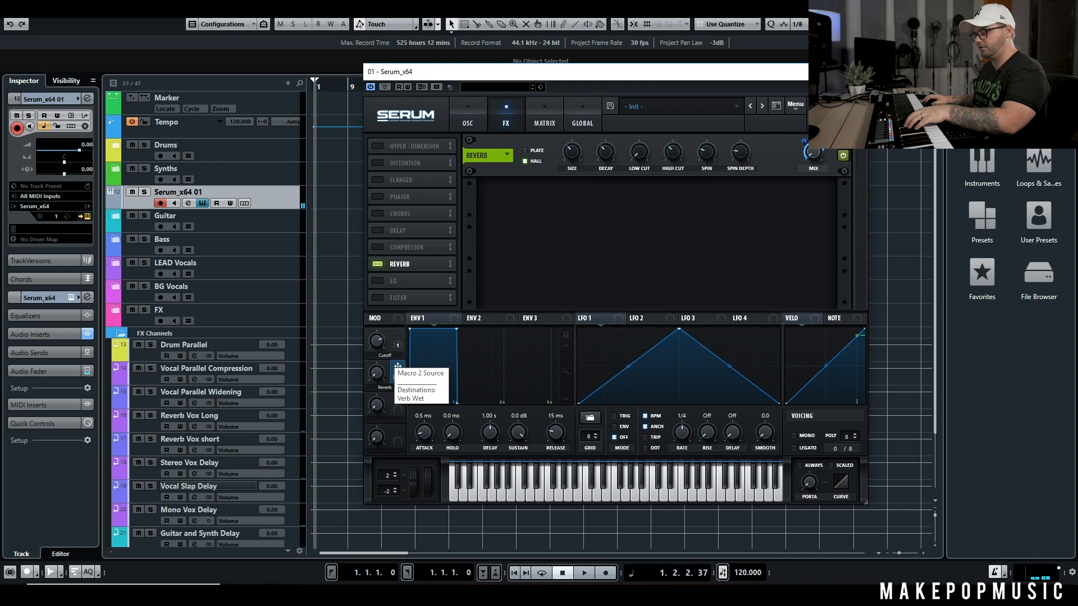
Test the Reverb macro by sweeping it, and start MIDI Learn on it for a hardware controller
mouse_move(381, 368)
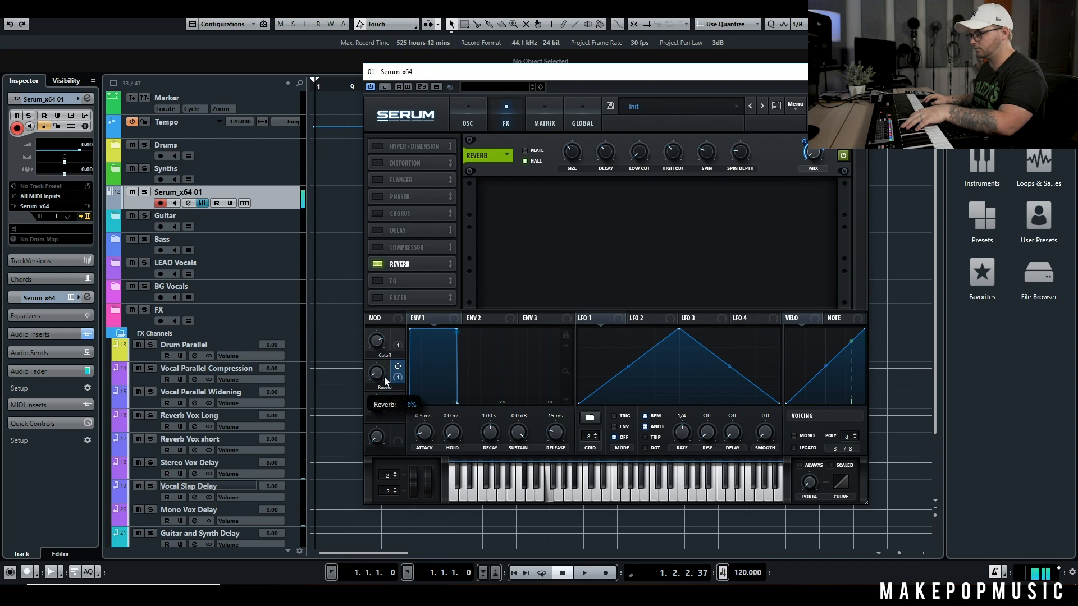
drag(409, 297, 419, 275)
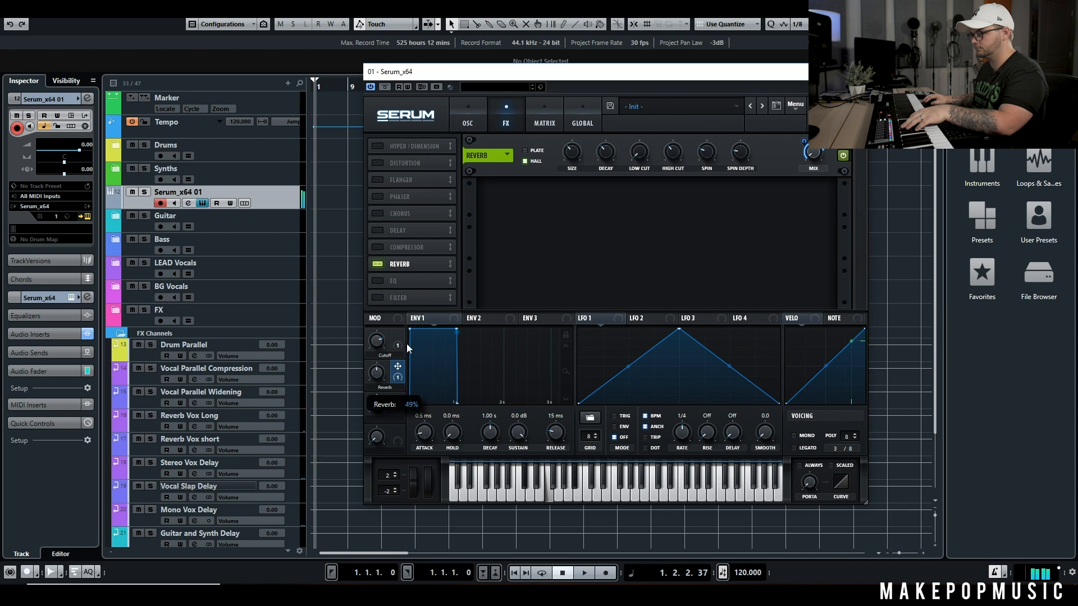
drag(406, 344, 389, 421)
right_click(395, 378)
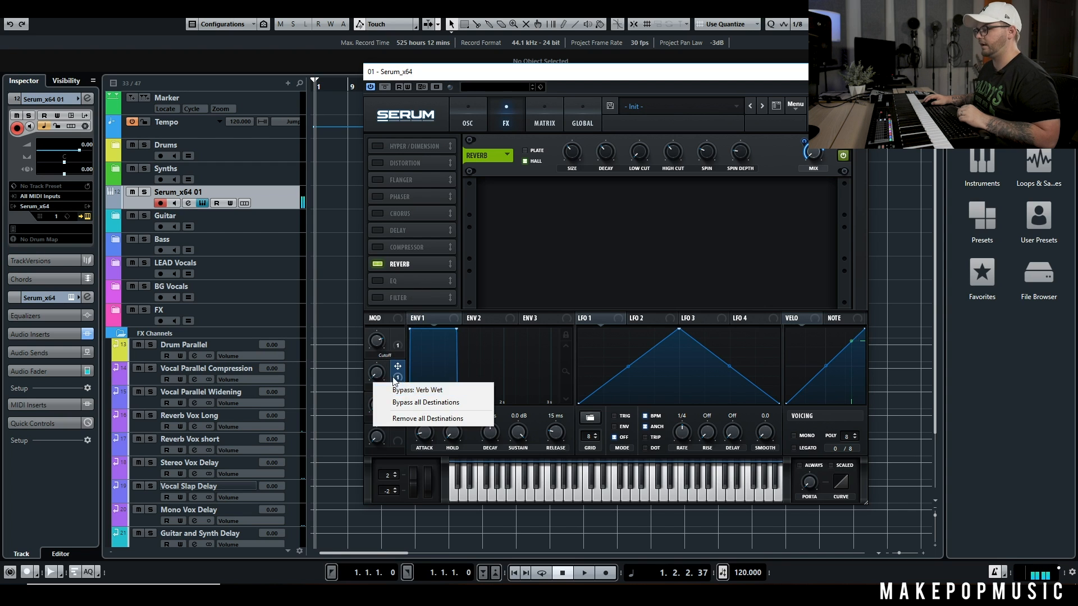
right_click(377, 373)
click(412, 468)
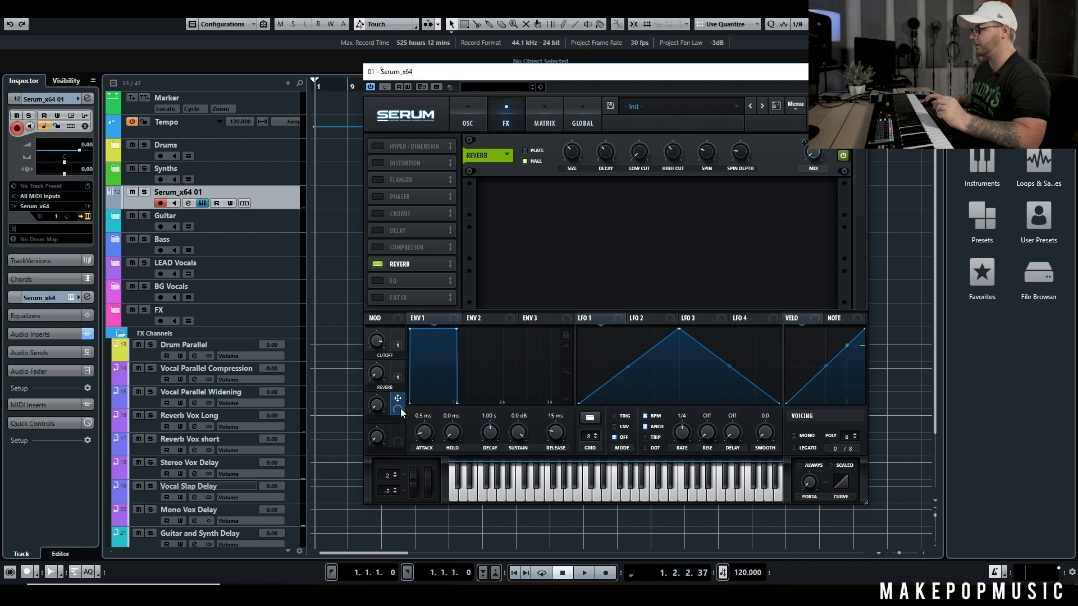
Load the BSOD_Square wavetable in oscillator A and assign Macro 3 to its wavetable position
click(471, 115)
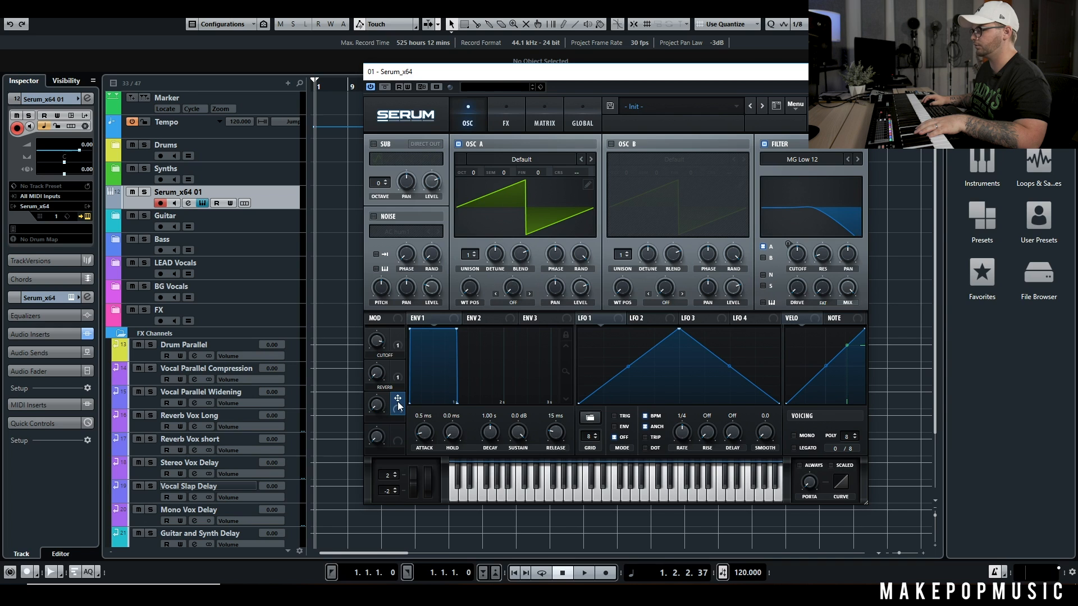
click(590, 159)
click(590, 159)
click(590, 158)
click(590, 159)
click(591, 157)
click(590, 157)
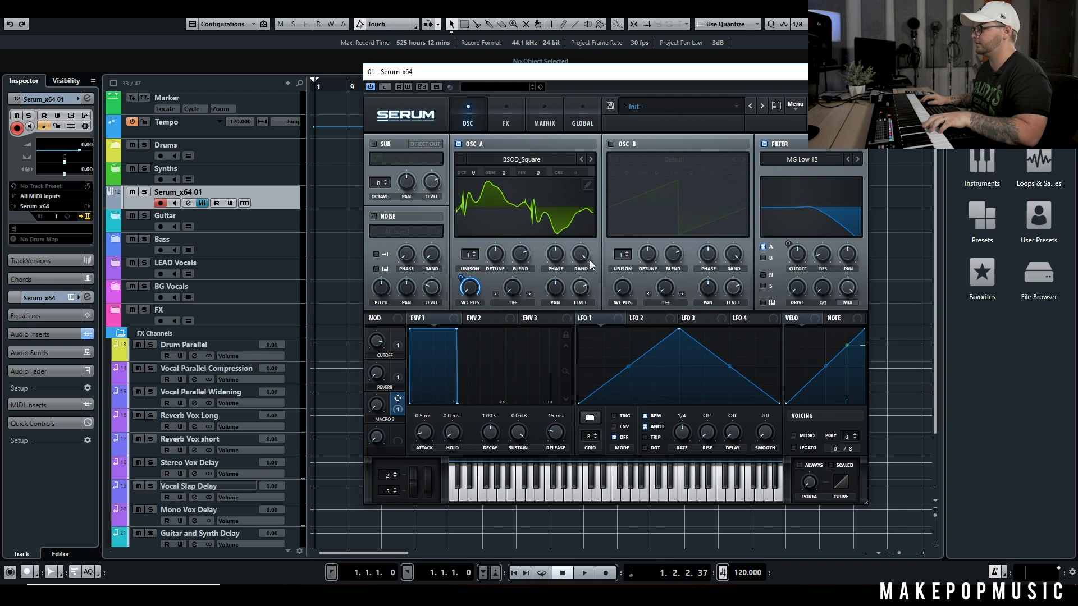
Enable oscillator B with the Digital wavetable Sludgecrank and assign Macro 3 to its wavetable position as well
click(614, 144)
click(704, 159)
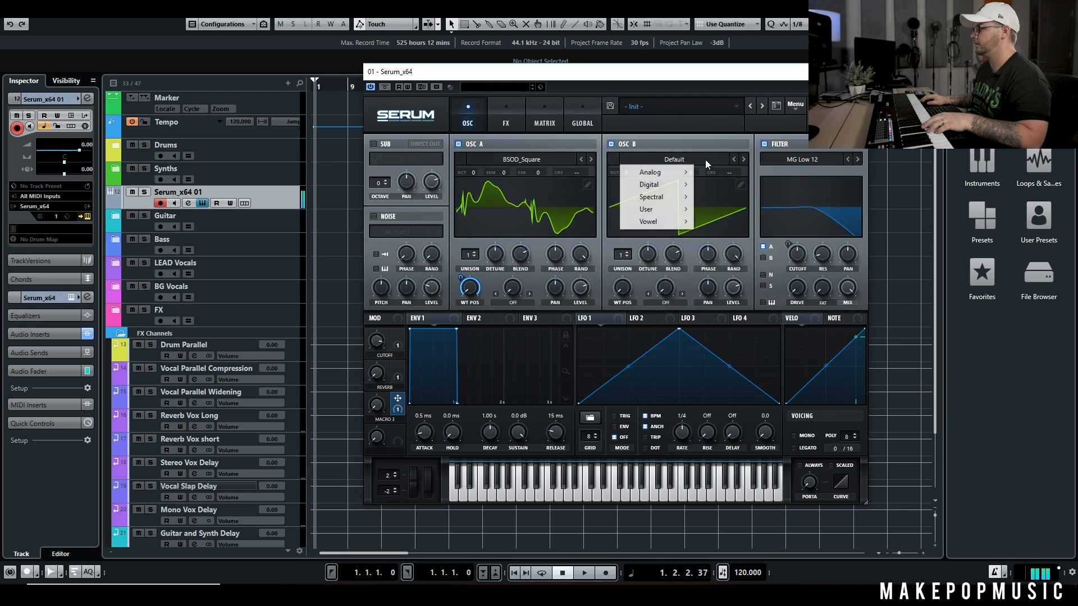
mouse_move(651, 191)
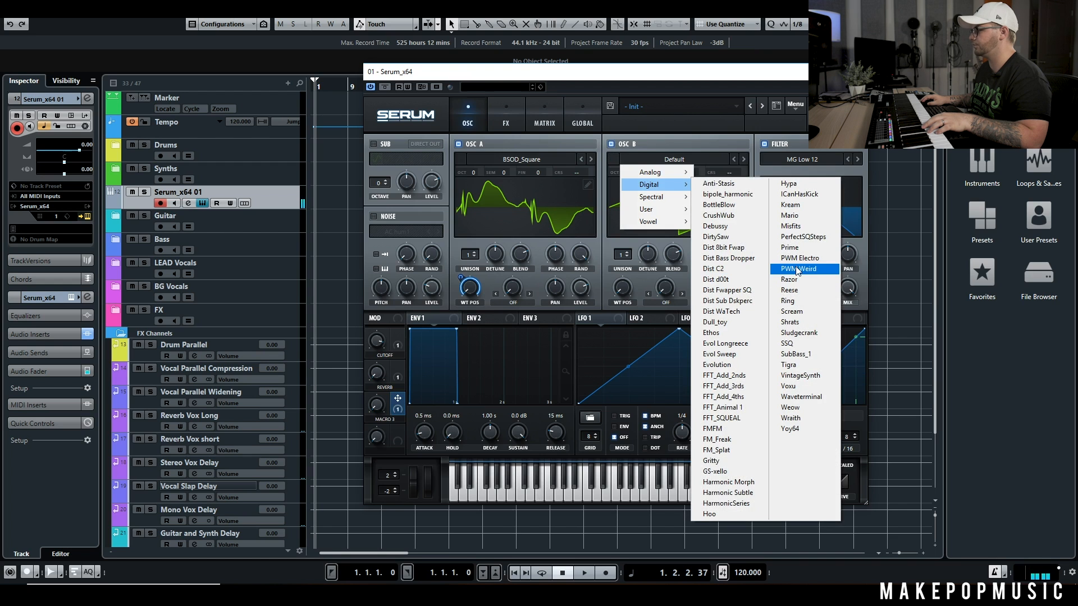
click(796, 334)
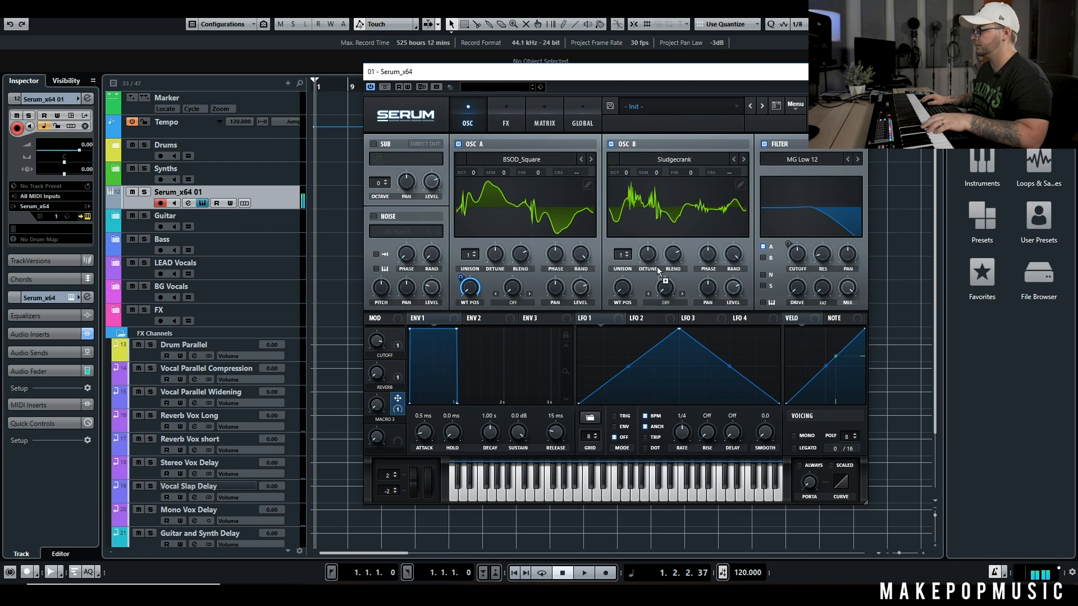
Rename Macro 3 to WT POS and start MIDI Learn on it for a hardware controller
double_click(388, 419)
text(WT POS)
key(Return)
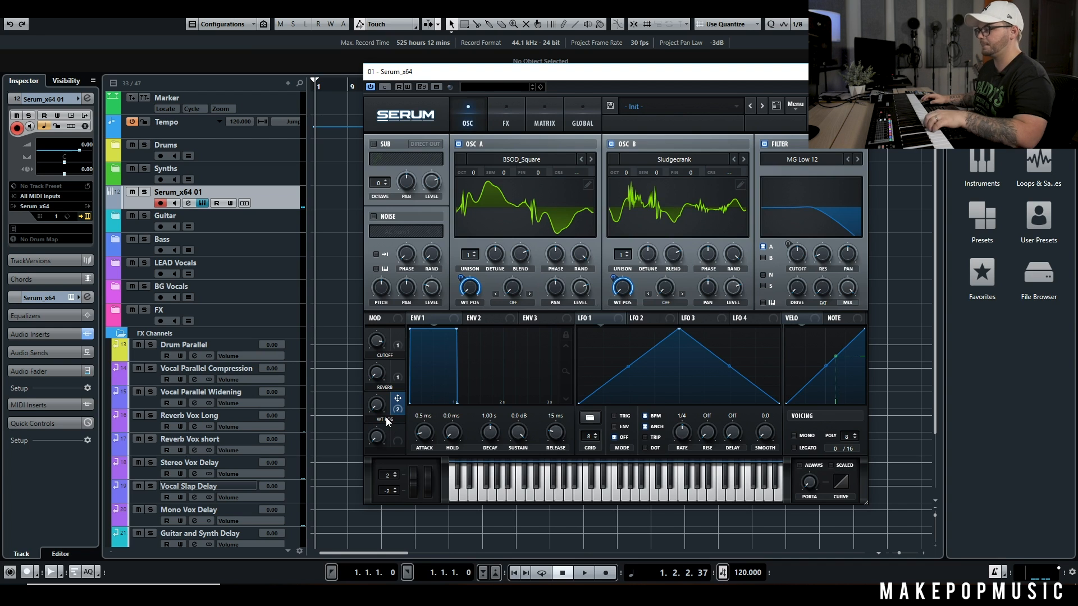
right_click(384, 406)
click(413, 495)
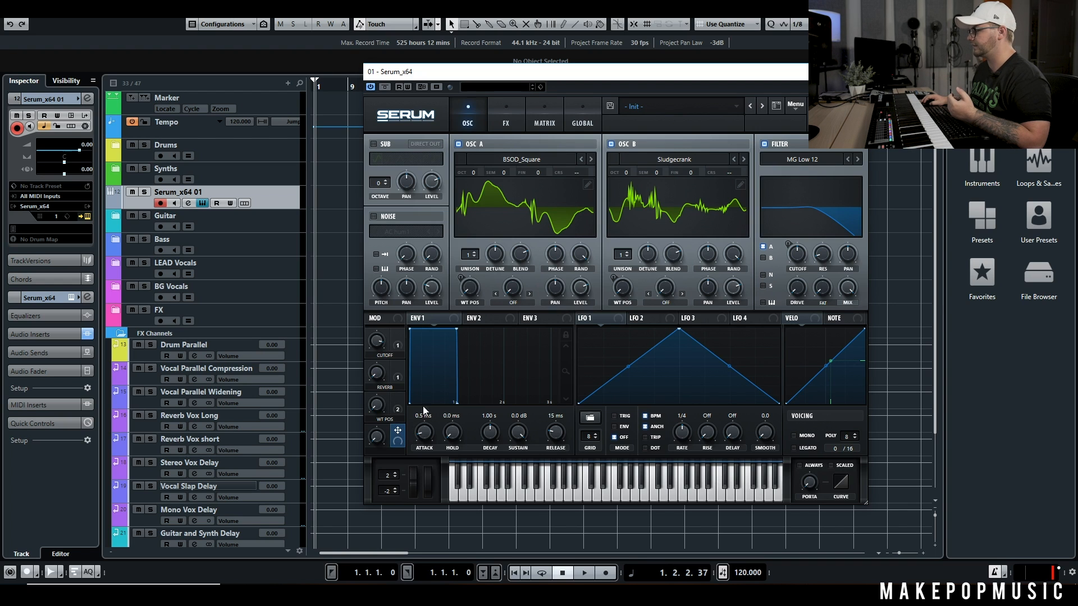
Set unison to 7 voices on both oscillators and change oscillator B's warp mode to Sync 1/2 Win
click(621, 257)
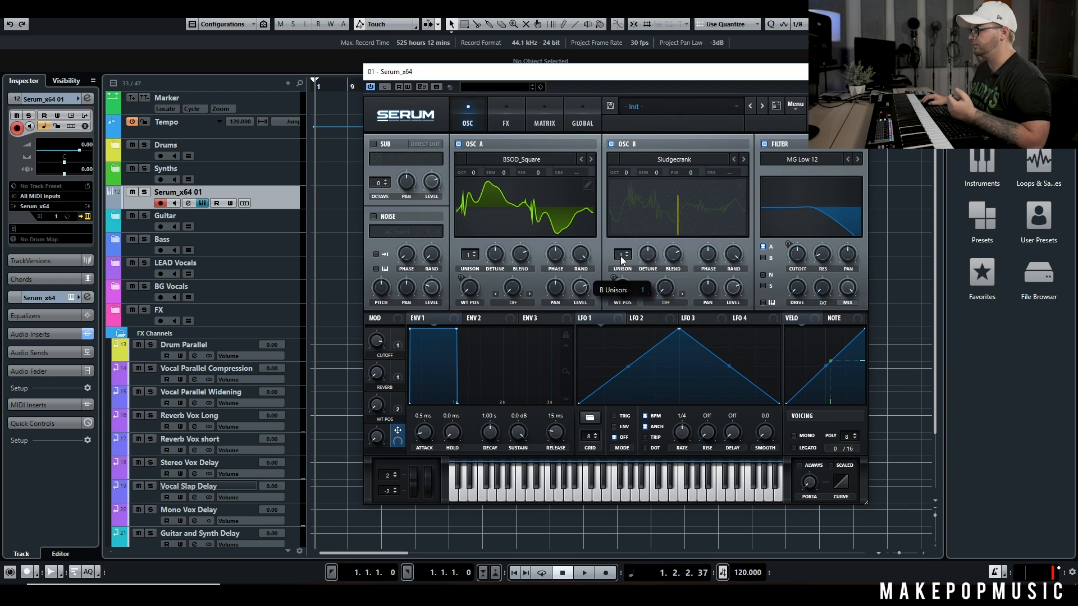
drag(628, 224, 632, 210)
drag(469, 255, 484, 211)
click(683, 294)
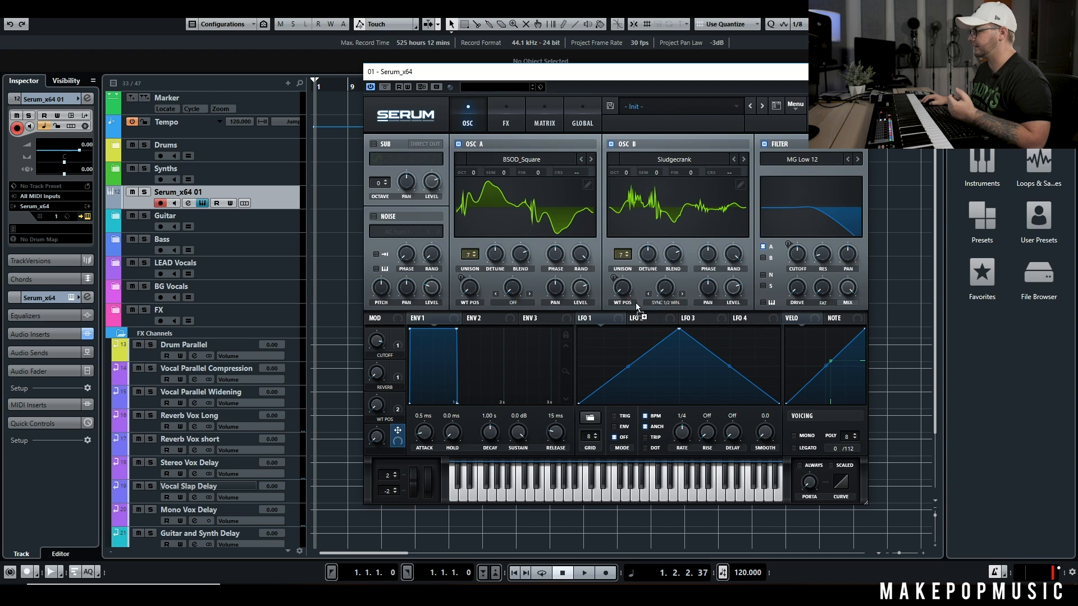
Assign Macro 4 to oscillator B's warp amount as SYNC, and start MIDI Learn on it
mouse_move(376, 434)
mouse_down()
mouse_move(403, 373)
mouse_move(395, 426)
mouse_up()
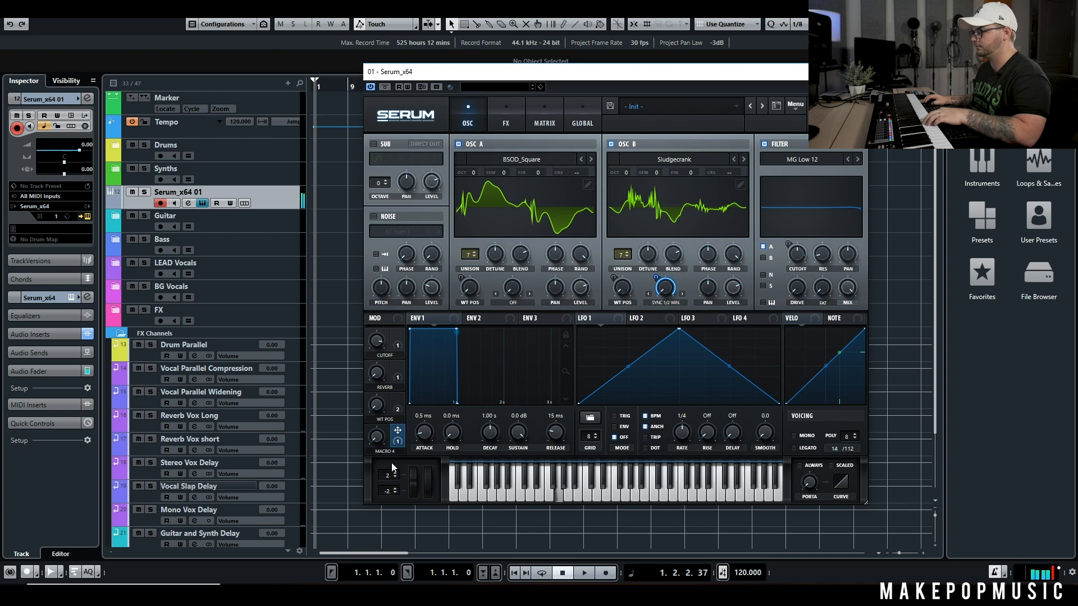
double_click(384, 452)
text(SYNC)
key(Return)
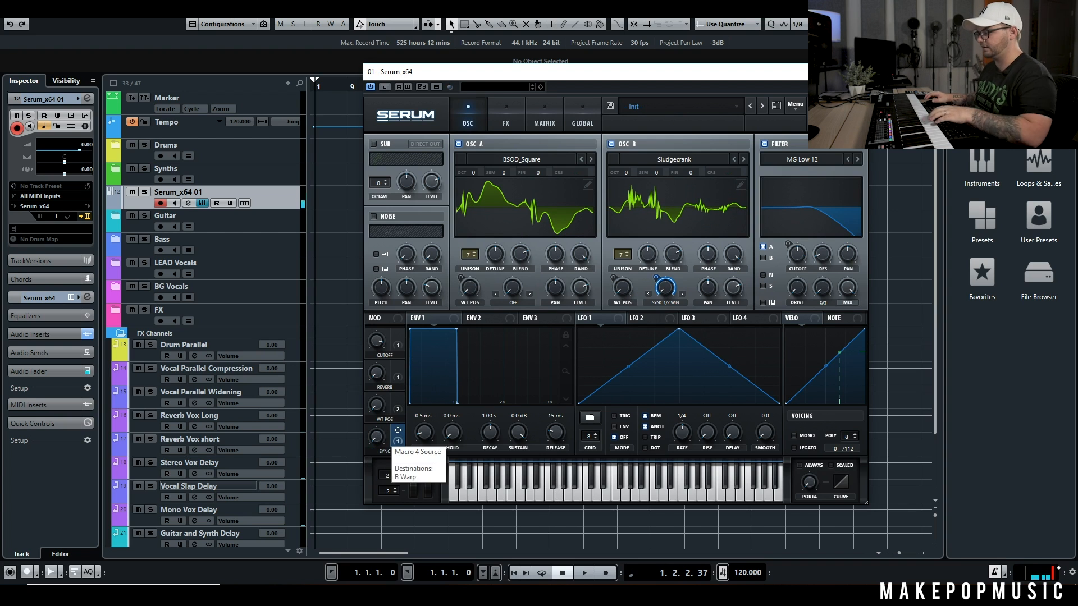
right_click(375, 436)
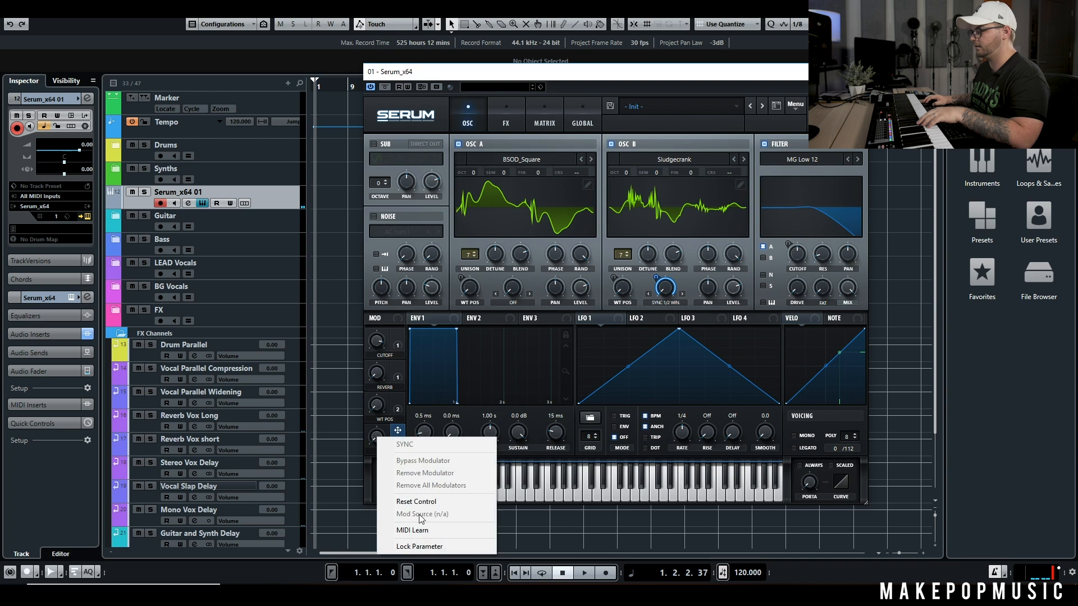
click(417, 533)
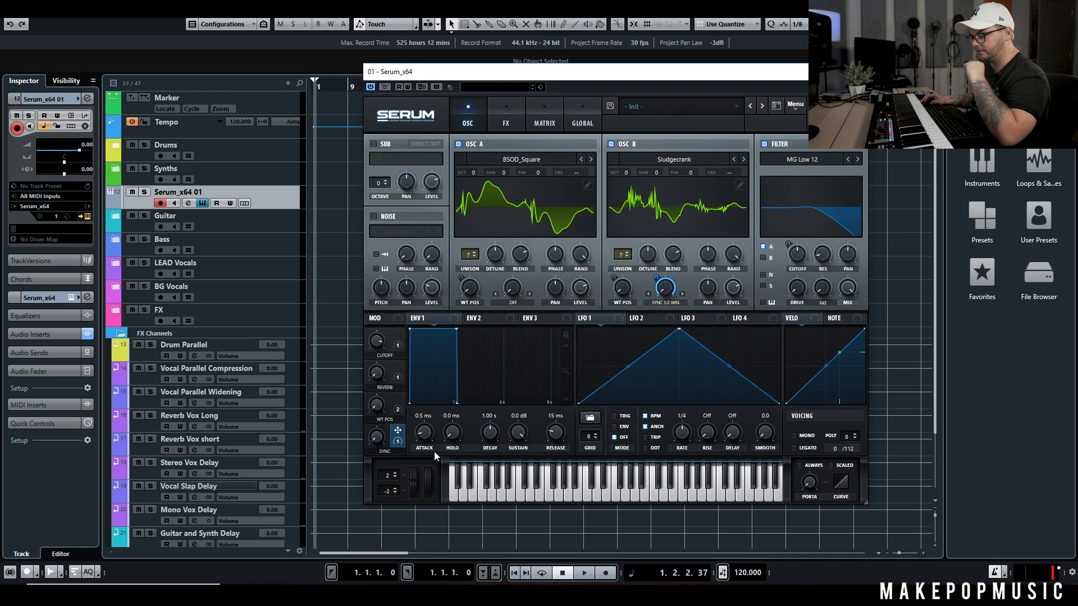
Map the master volume to a hardware controller with MIDI Learn and check its CC assignment
right_click(827, 117)
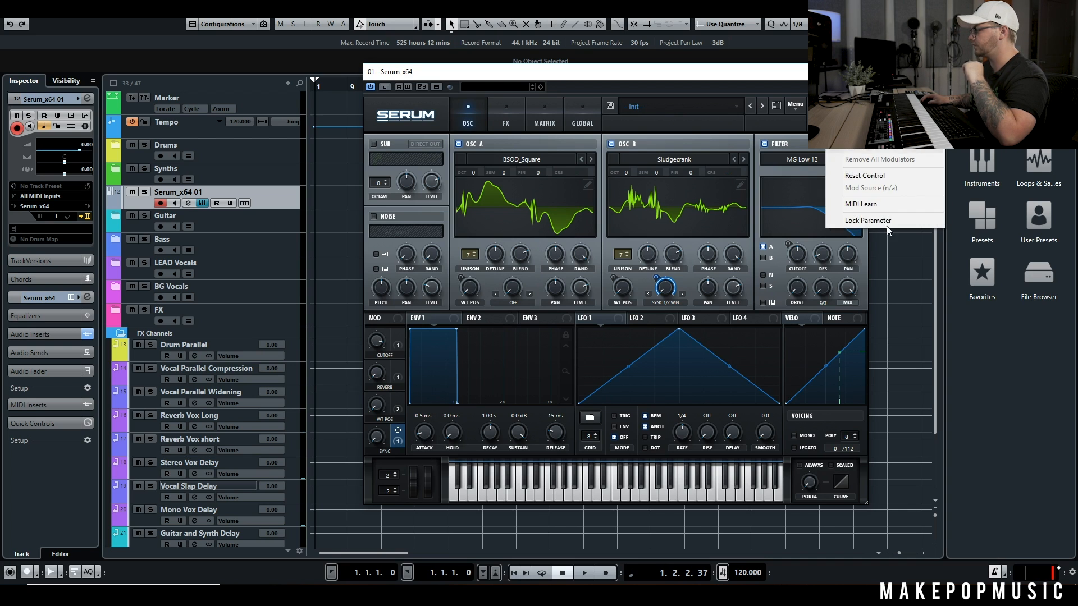
click(878, 205)
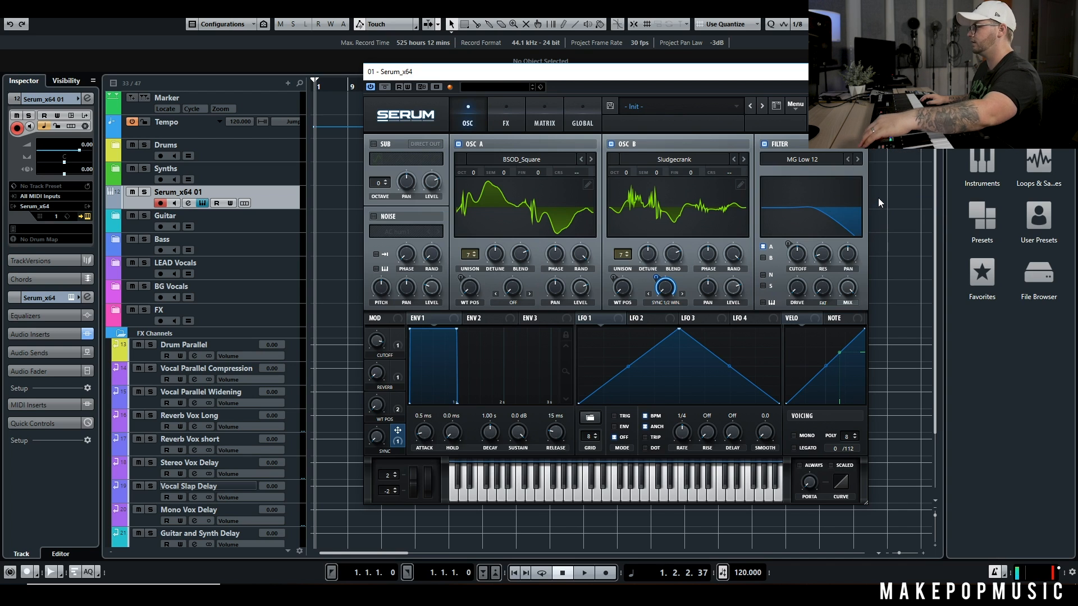
right_click(827, 117)
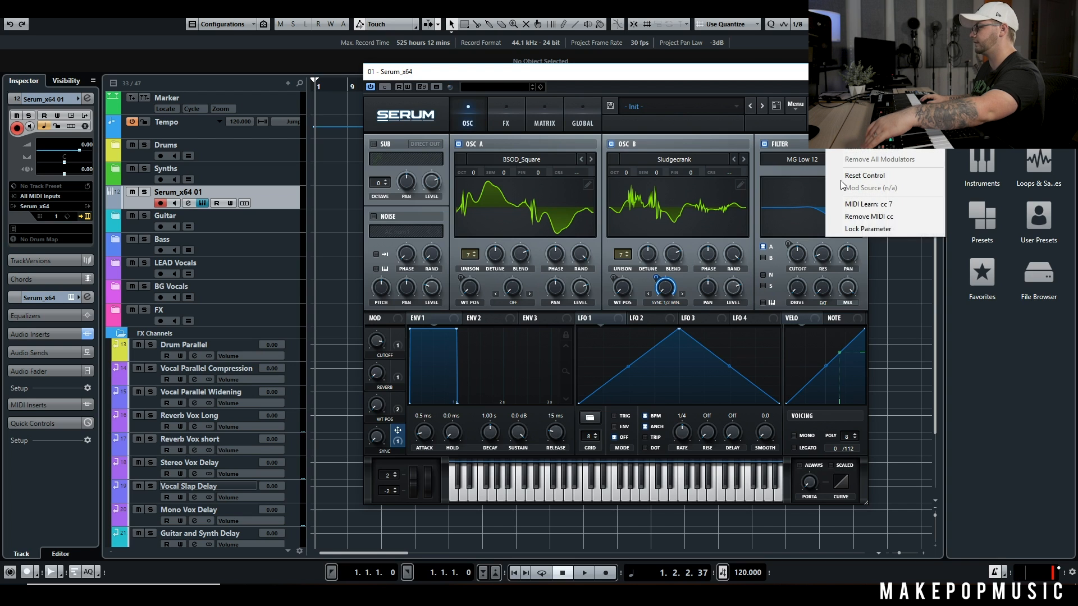
click(770, 86)
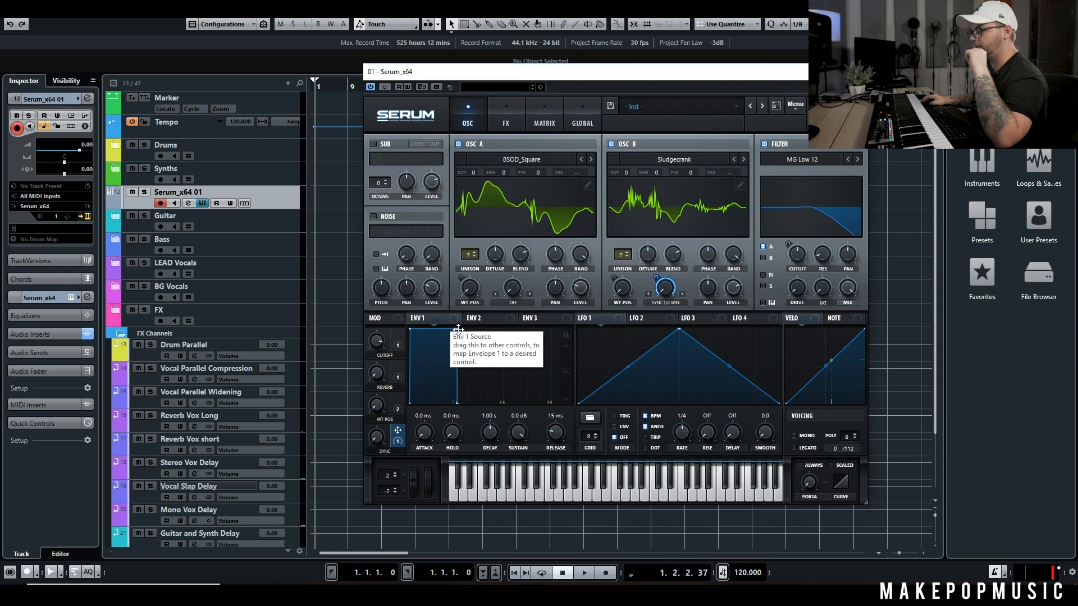
Start MIDI Learn on the Envelope 1 attack for a hardware controller
right_click(424, 433)
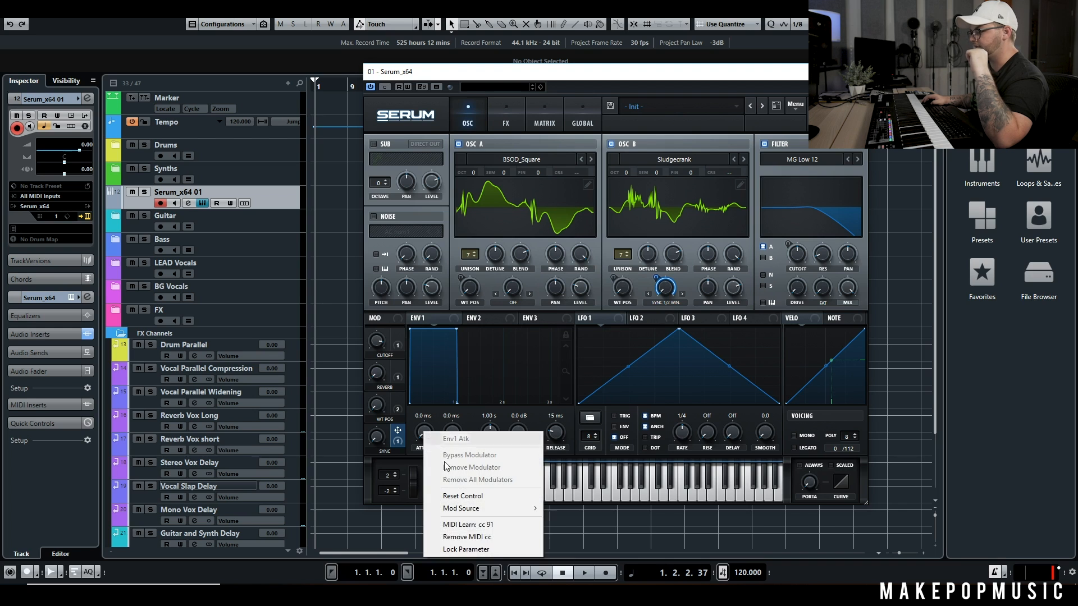
click(482, 527)
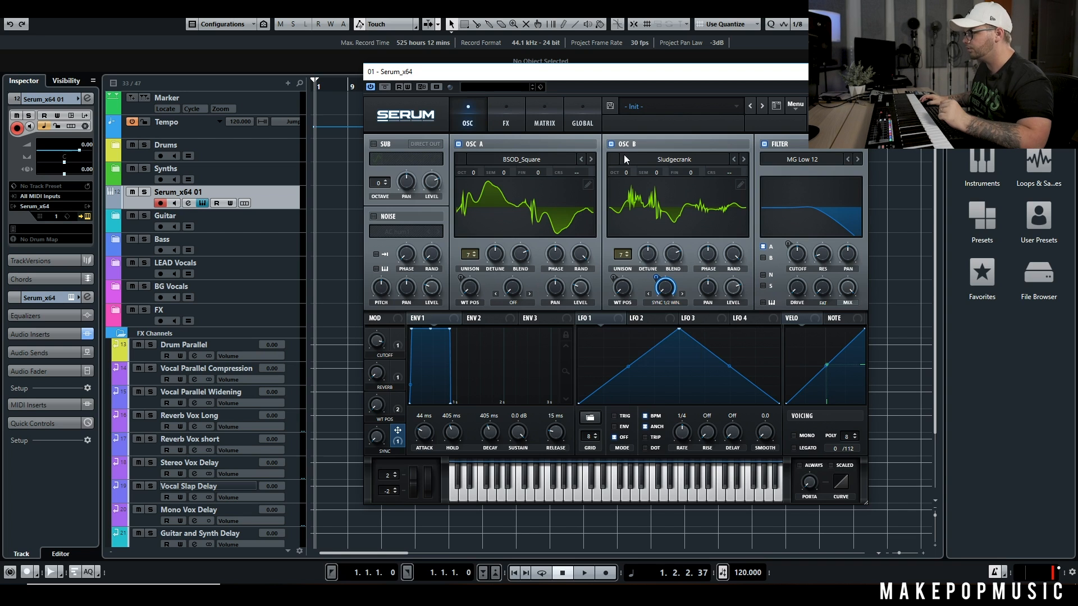
Save Serum's controller assignments as a MIDI map file named MPM Tutorial MIDI MAP
click(794, 106)
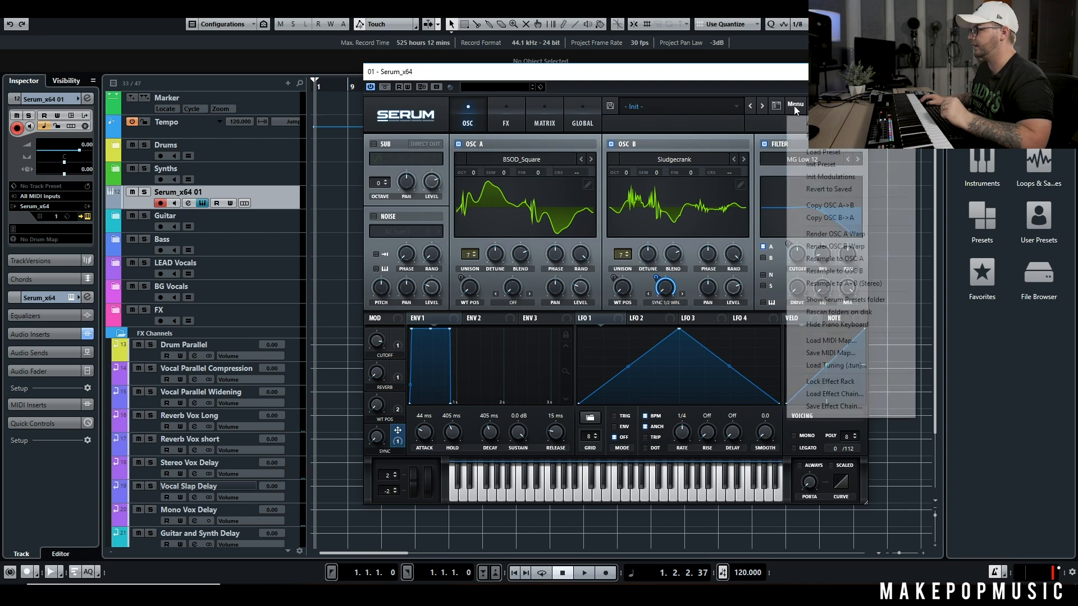
click(848, 354)
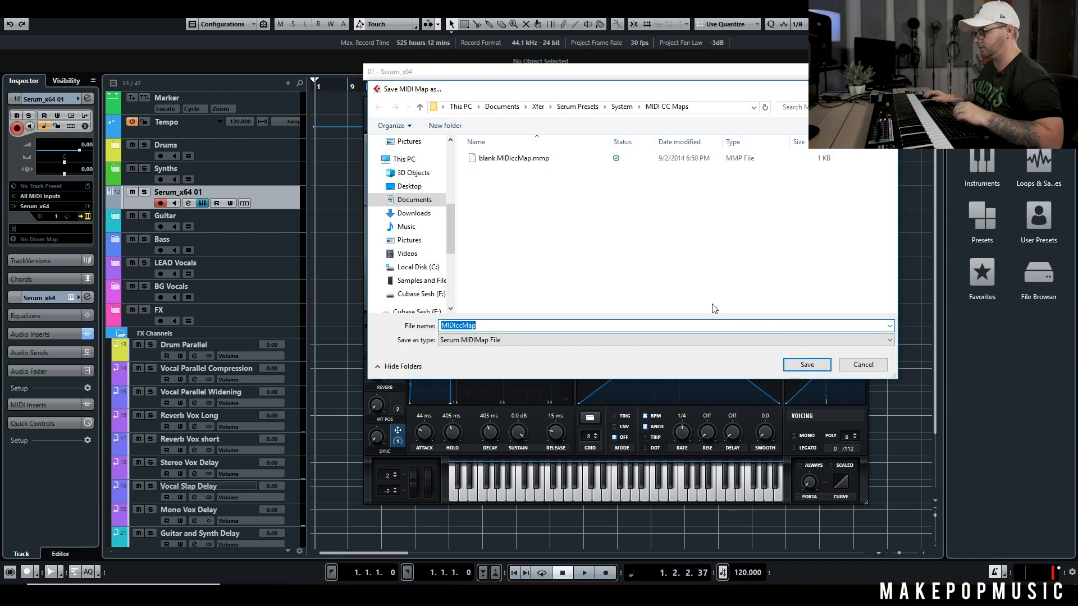
text(MPM Tutorial)
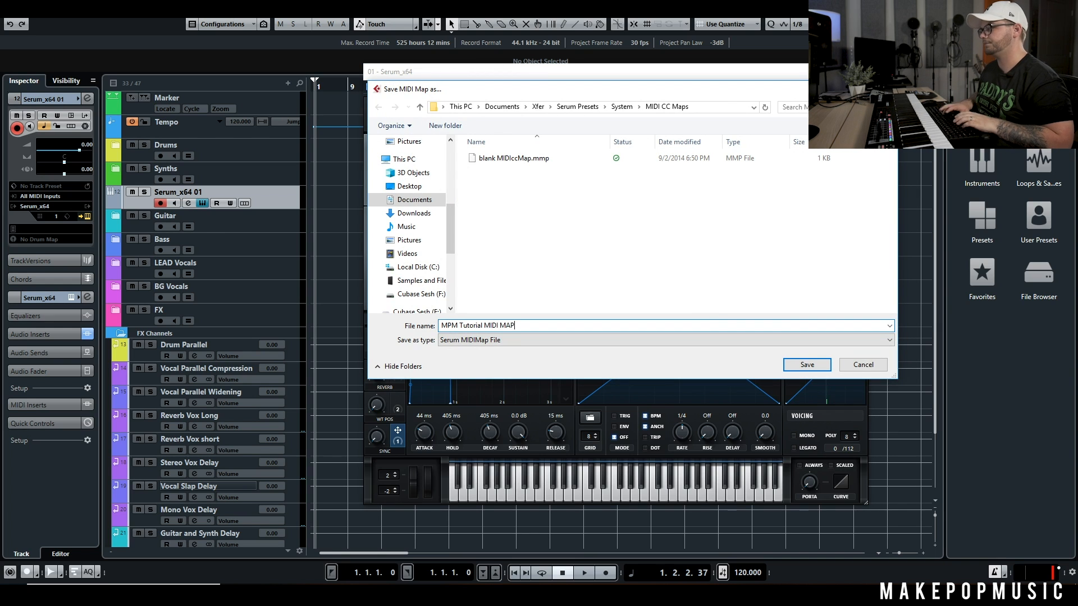
key(Return)
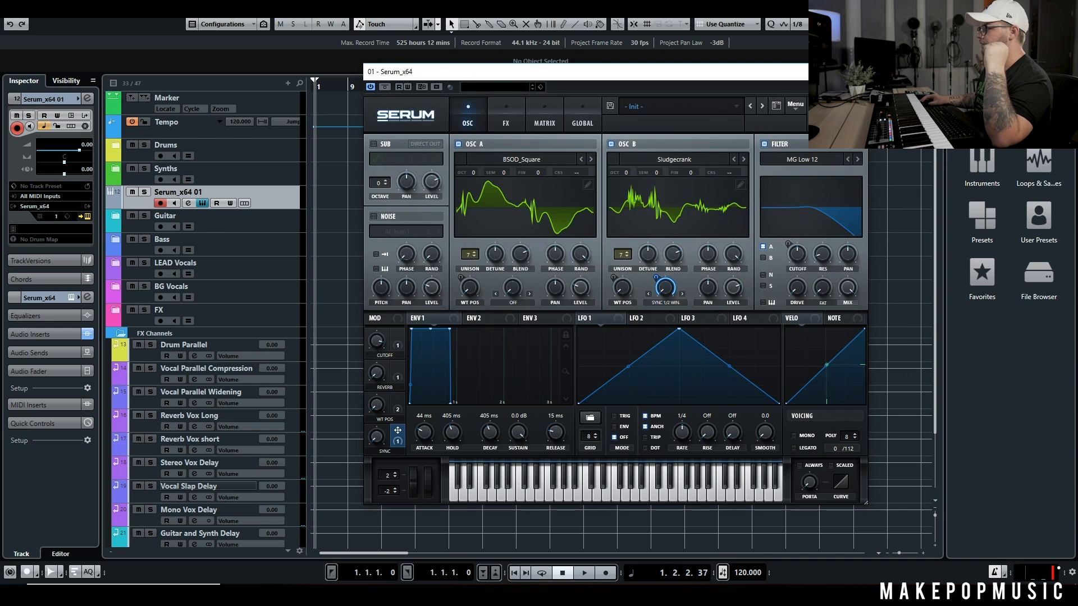
Close the Serum window, reload Serum_x64 as a fresh instrument on the Serum_x64 01 track, and open its editor
click(855, 72)
click(54, 206)
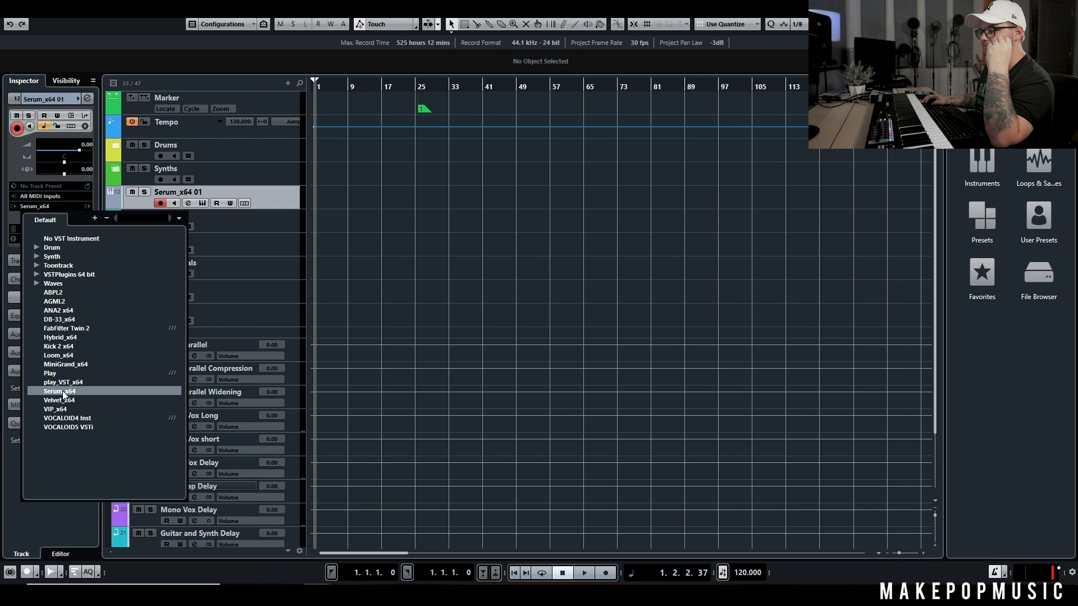
click(58, 391)
click(203, 203)
click(204, 204)
Load the MPM Tutorial MIDI MAP file into the fresh Serum instance and test it by raising Envelope 1's attack to 179 ms
click(793, 105)
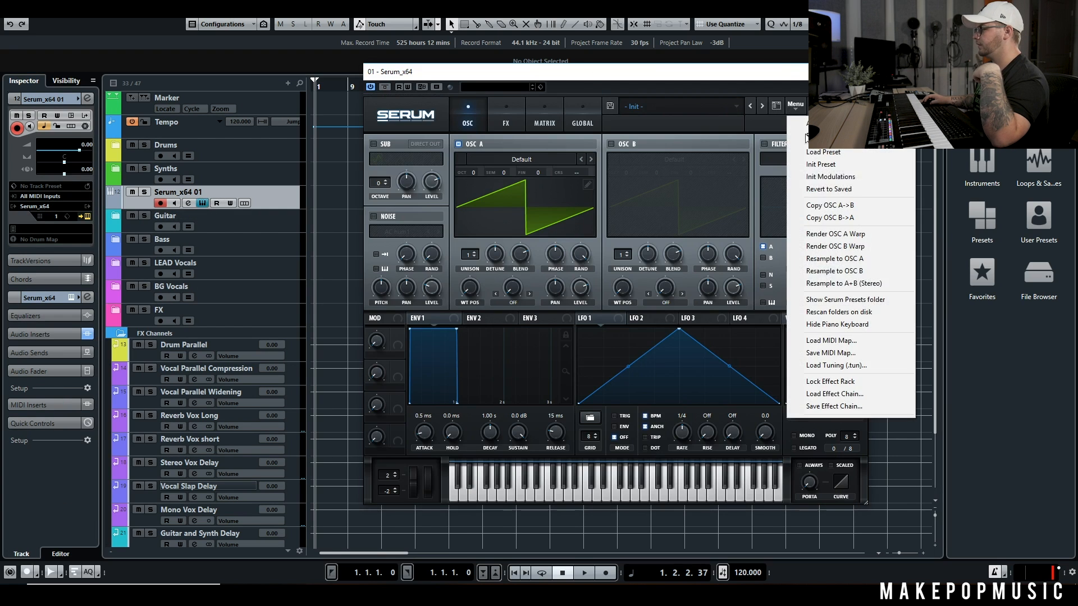
click(842, 343)
click(547, 171)
click(798, 362)
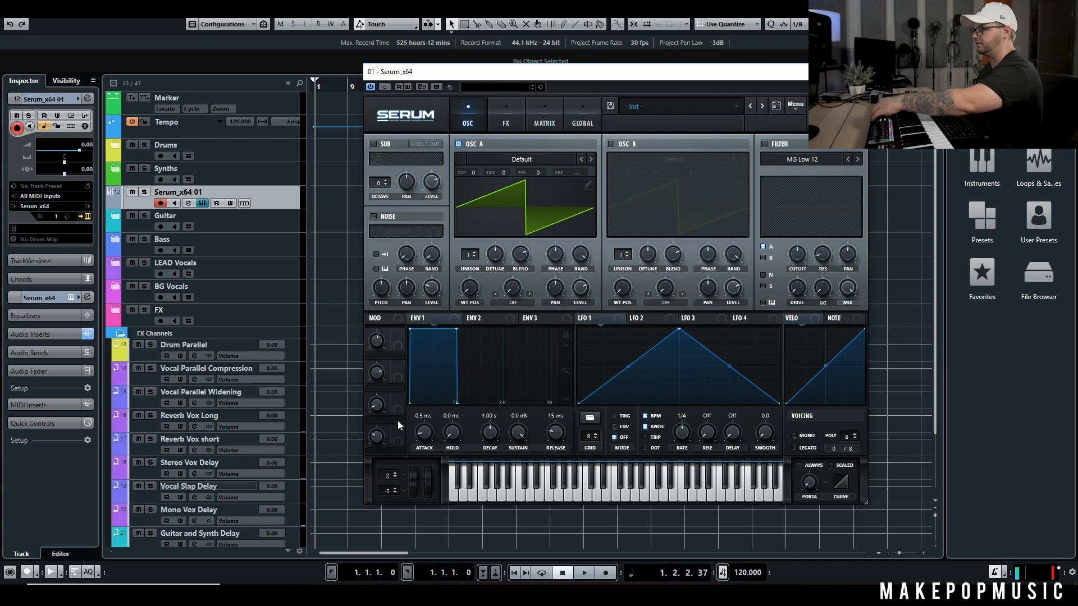
drag(422, 418, 492, 412)
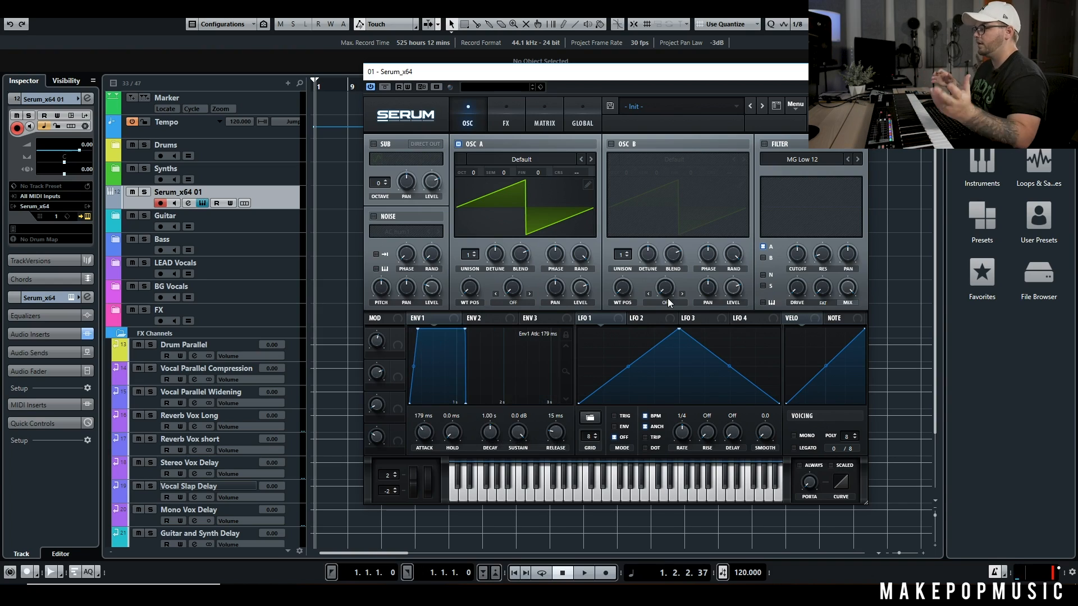